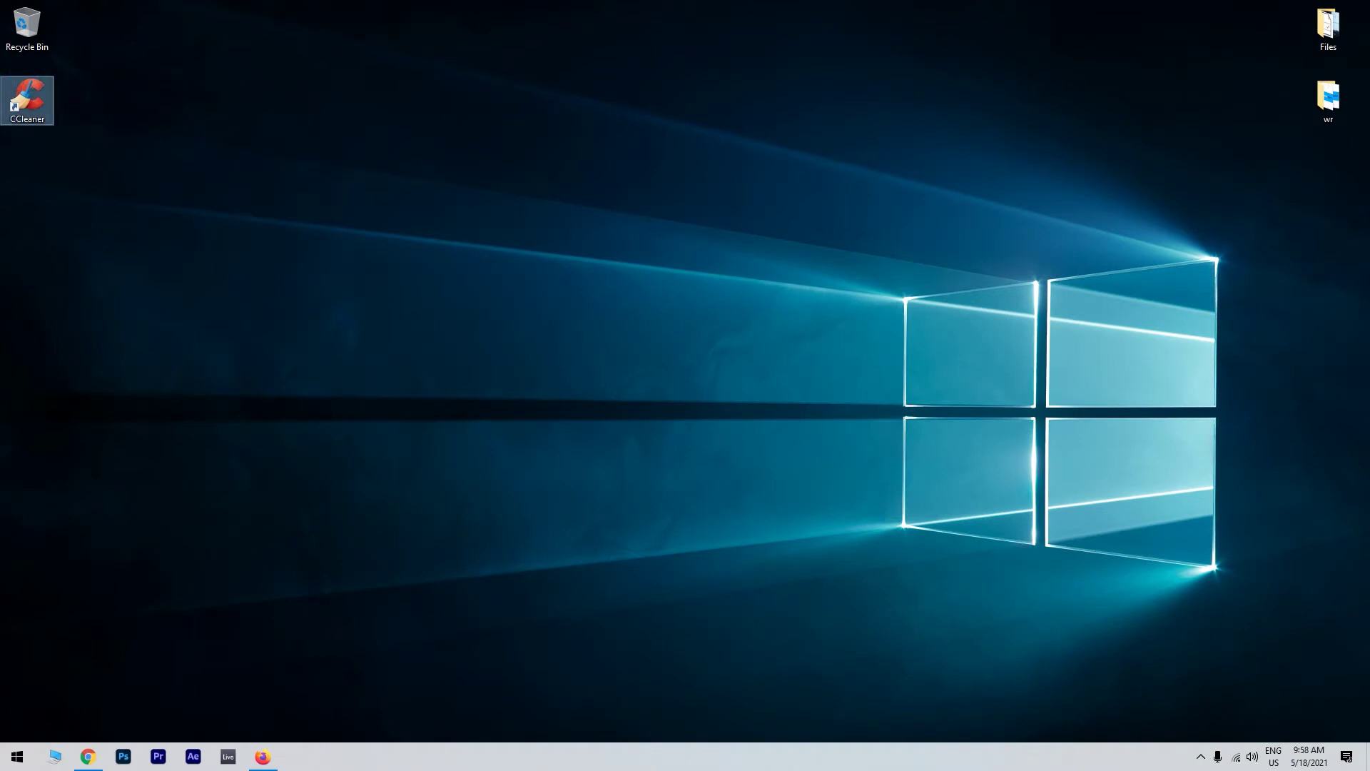
Step: Launch CCleaner and show the Applications list under Custom Clean
{"action": "left_click", "coordinate": [585, 355]}
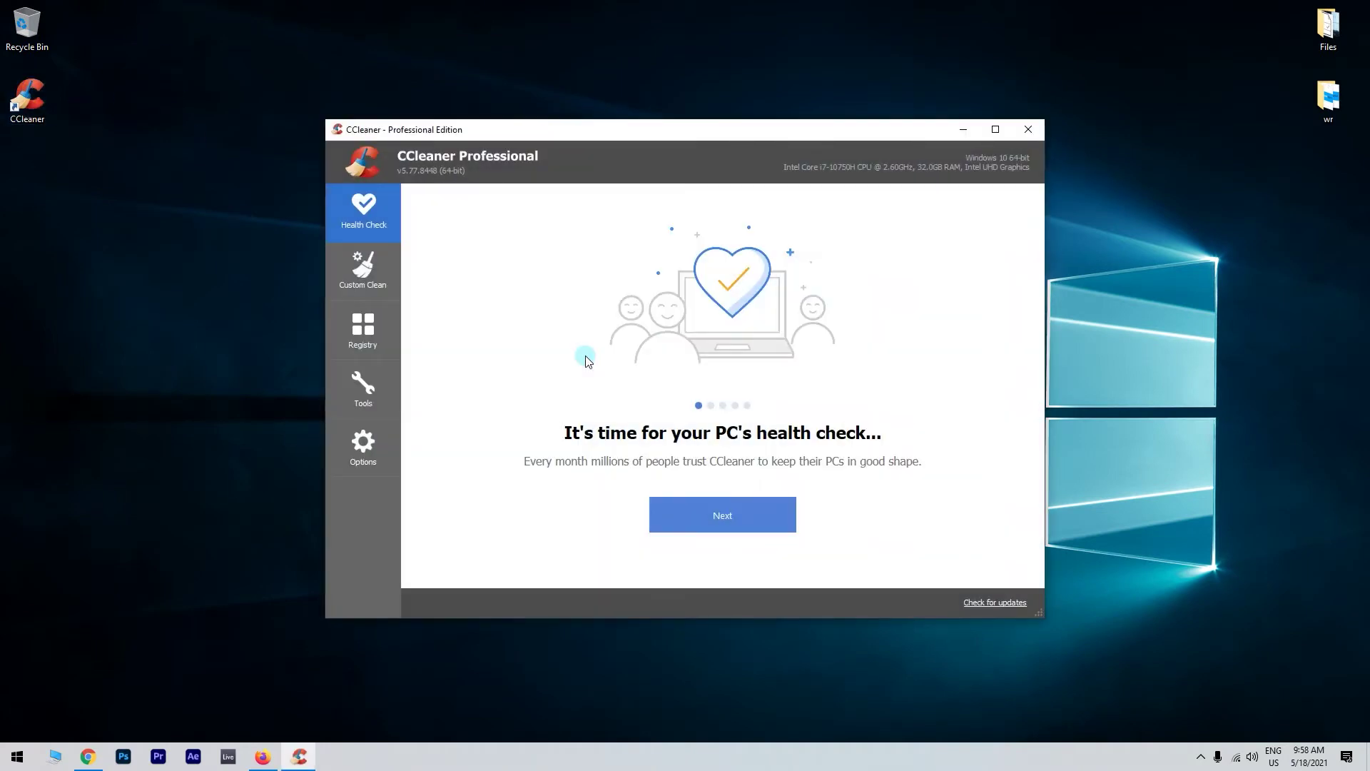
{"action": "left_click", "coordinate": [376, 276]}
{"action": "left_click", "coordinate": [523, 198]}
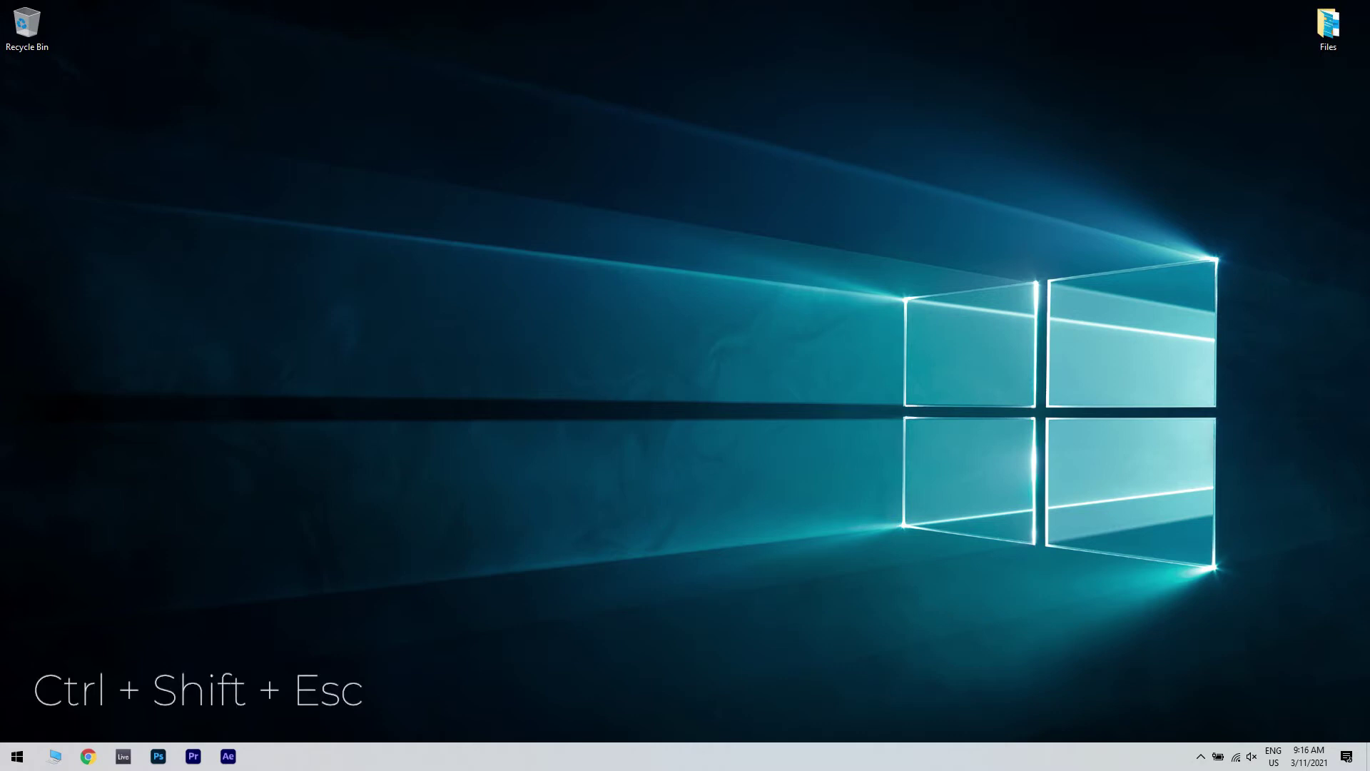
Step: End the Firefox task from Task Manager's Apps list, then close Task Manager
{"action": "key", "text": "ctrl+shift+Escape"}
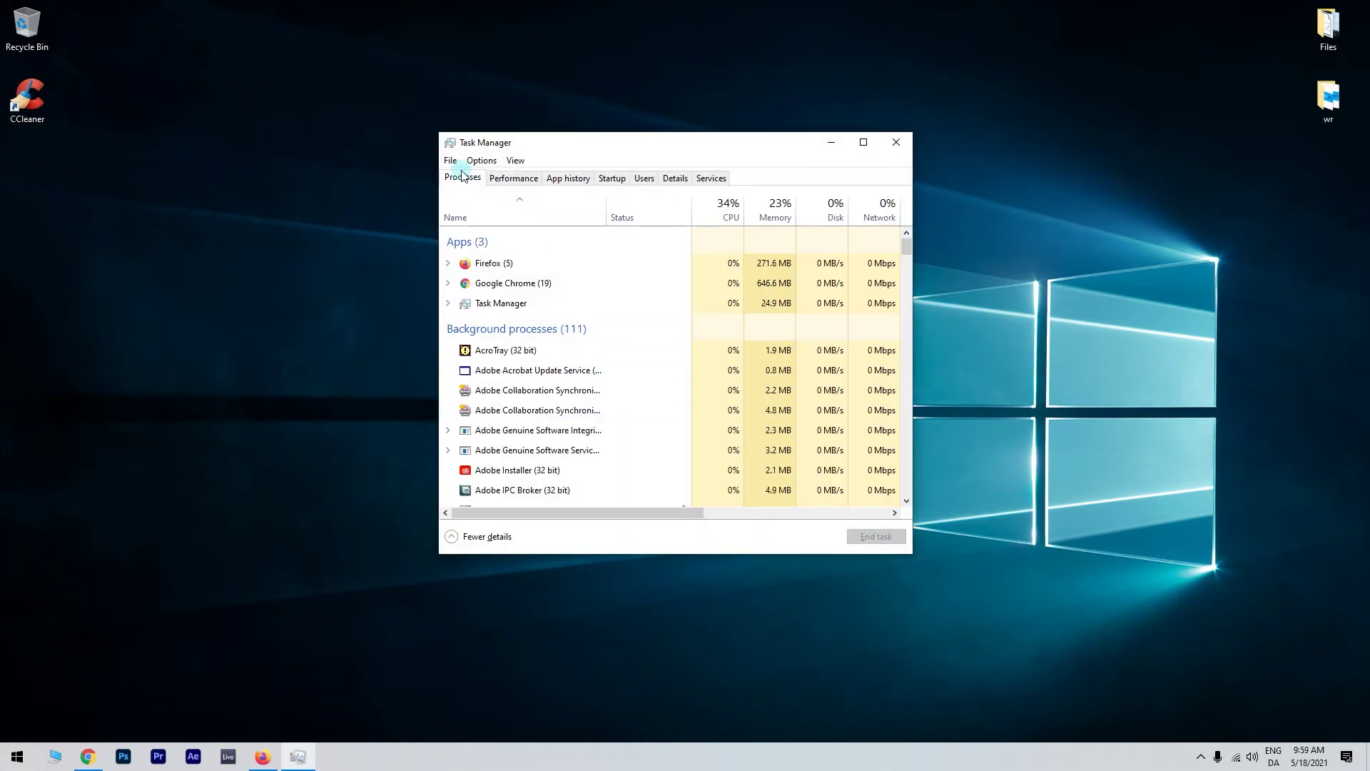
{"action": "left_click", "coordinate": [555, 261]}
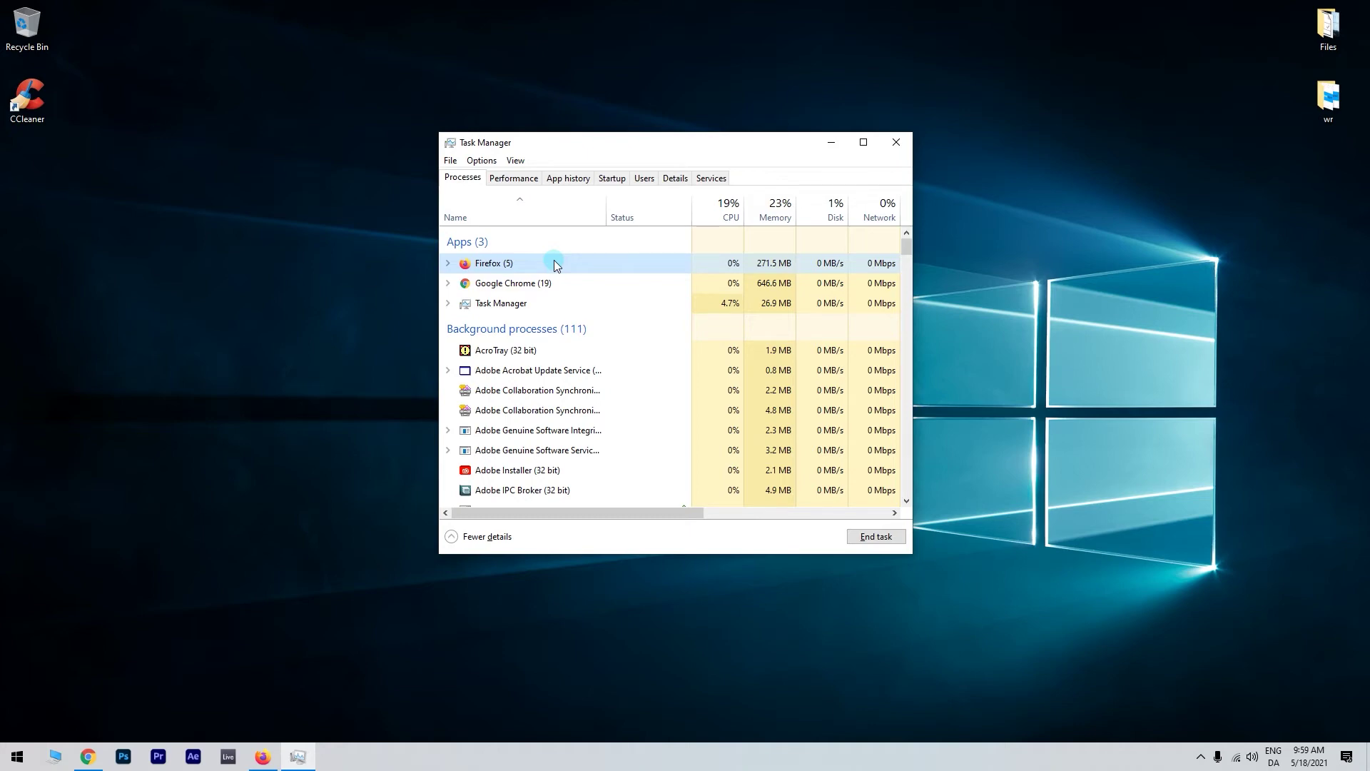
{"action": "right_click", "coordinate": [553, 263]}
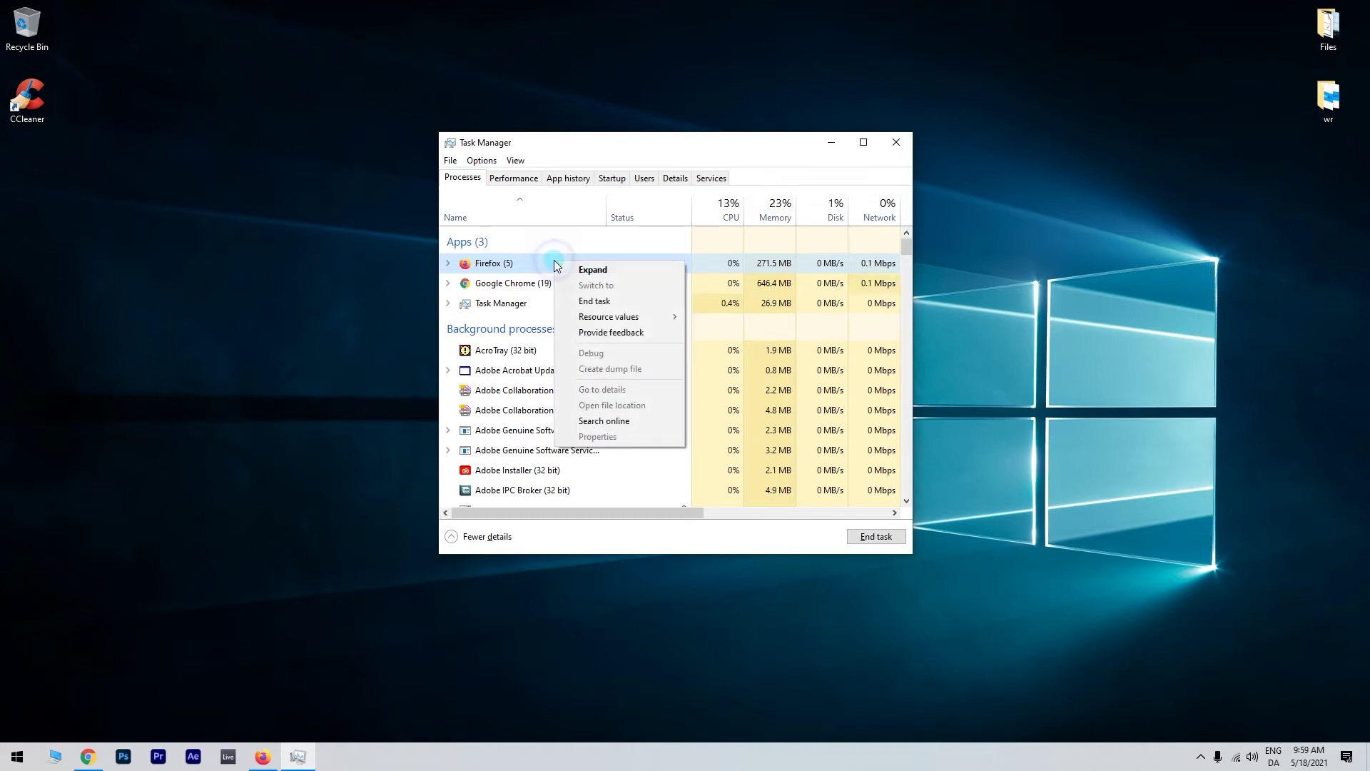
{"action": "left_click", "coordinate": [595, 300]}
{"action": "left_click", "coordinate": [896, 141]}
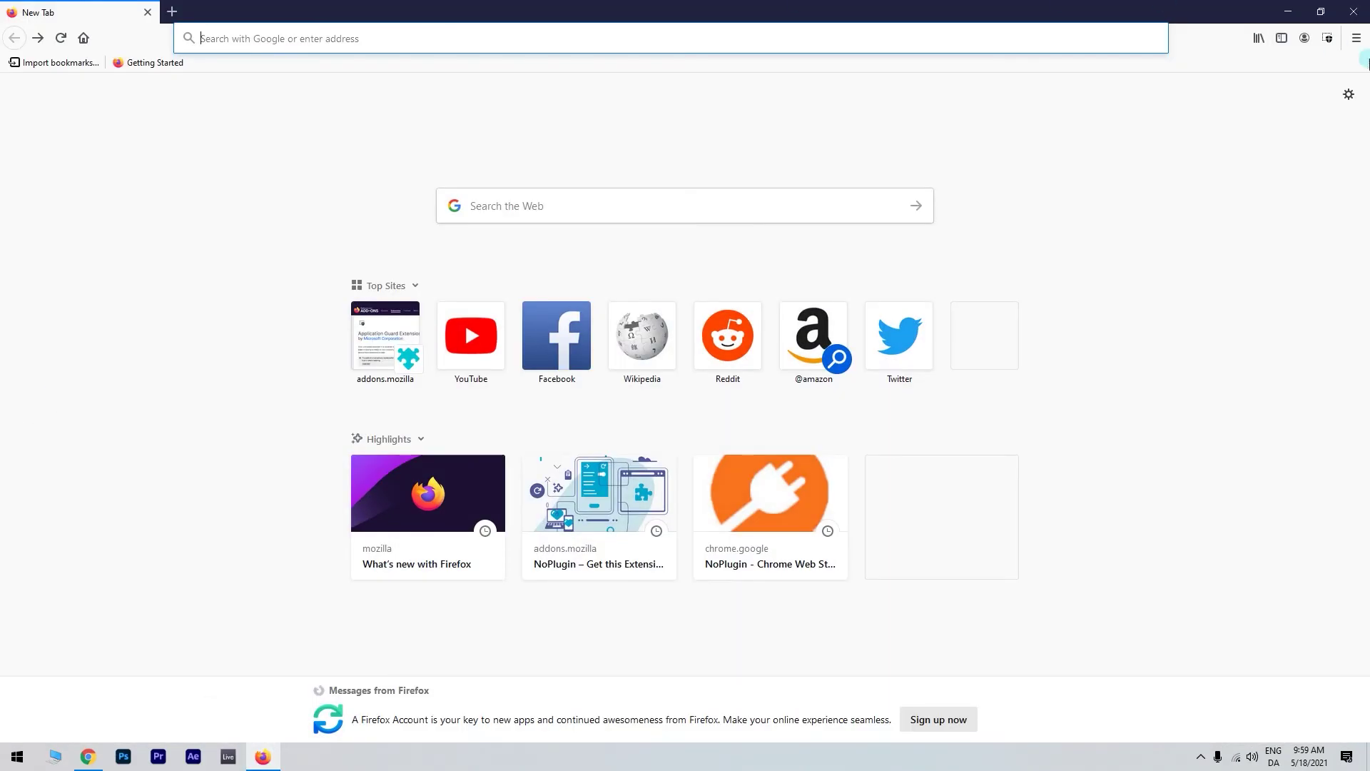
{"action": "left_click", "coordinate": [1362, 41]}
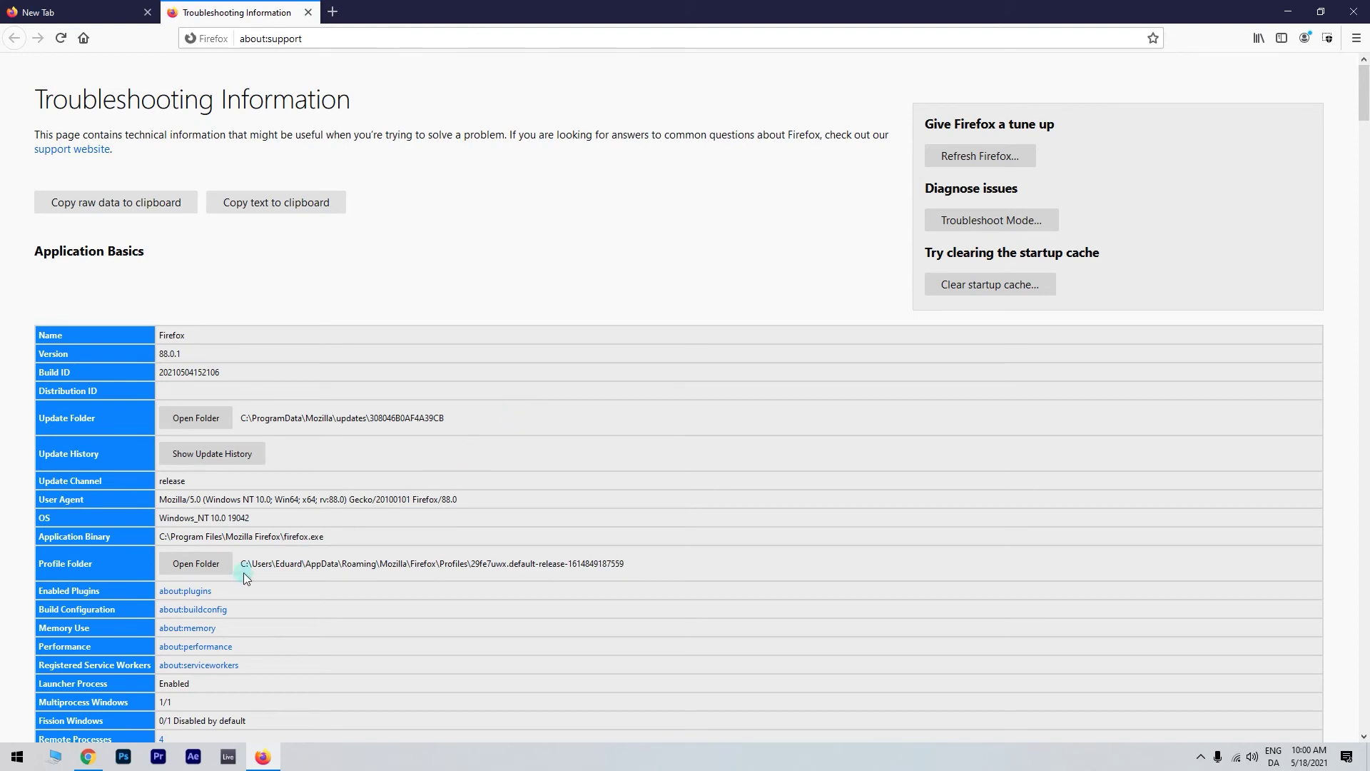
{"action": "left_click", "coordinate": [199, 567]}
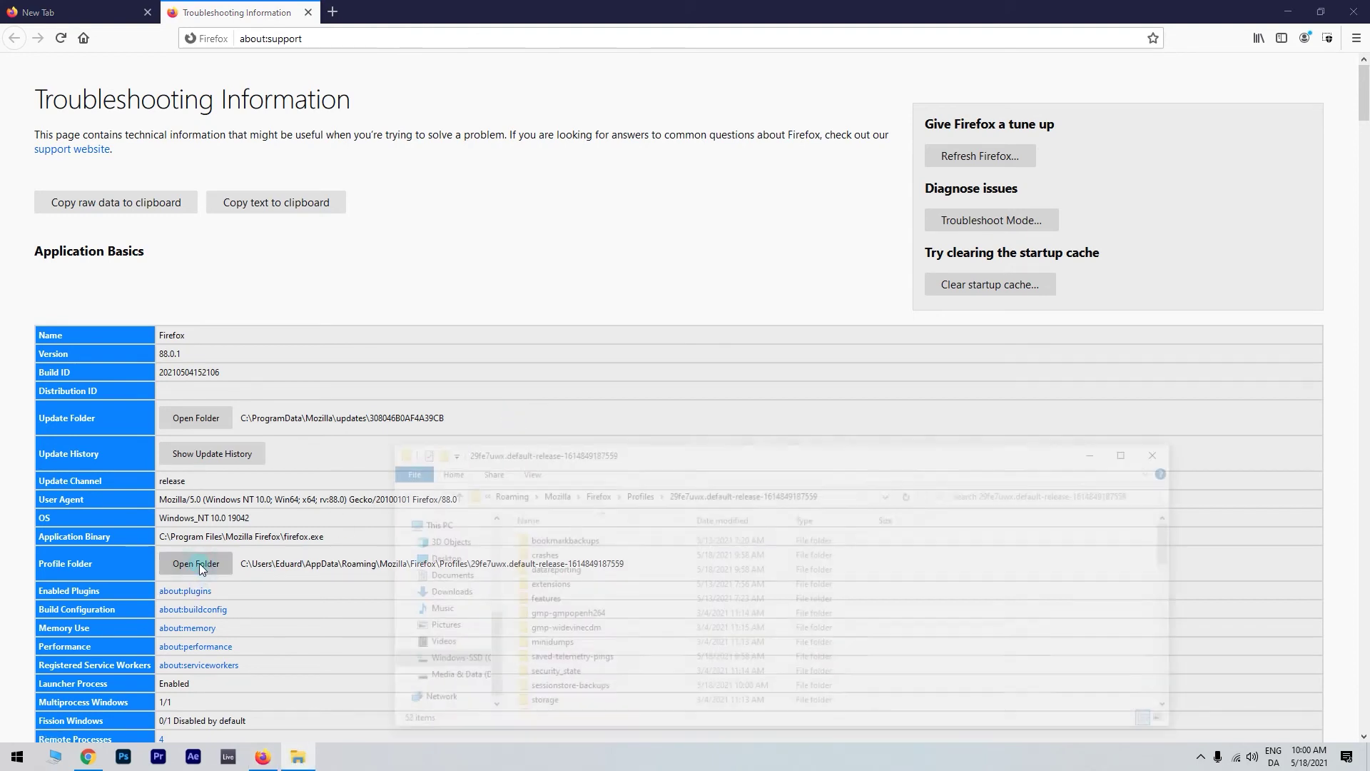
Step: Reposition the profile folder window and find cookies.sqlite and permissions.sqlite, deleting neither
{"action": "left_click_drag", "start_coordinate": [716, 452], "coordinate": [674, 281]}
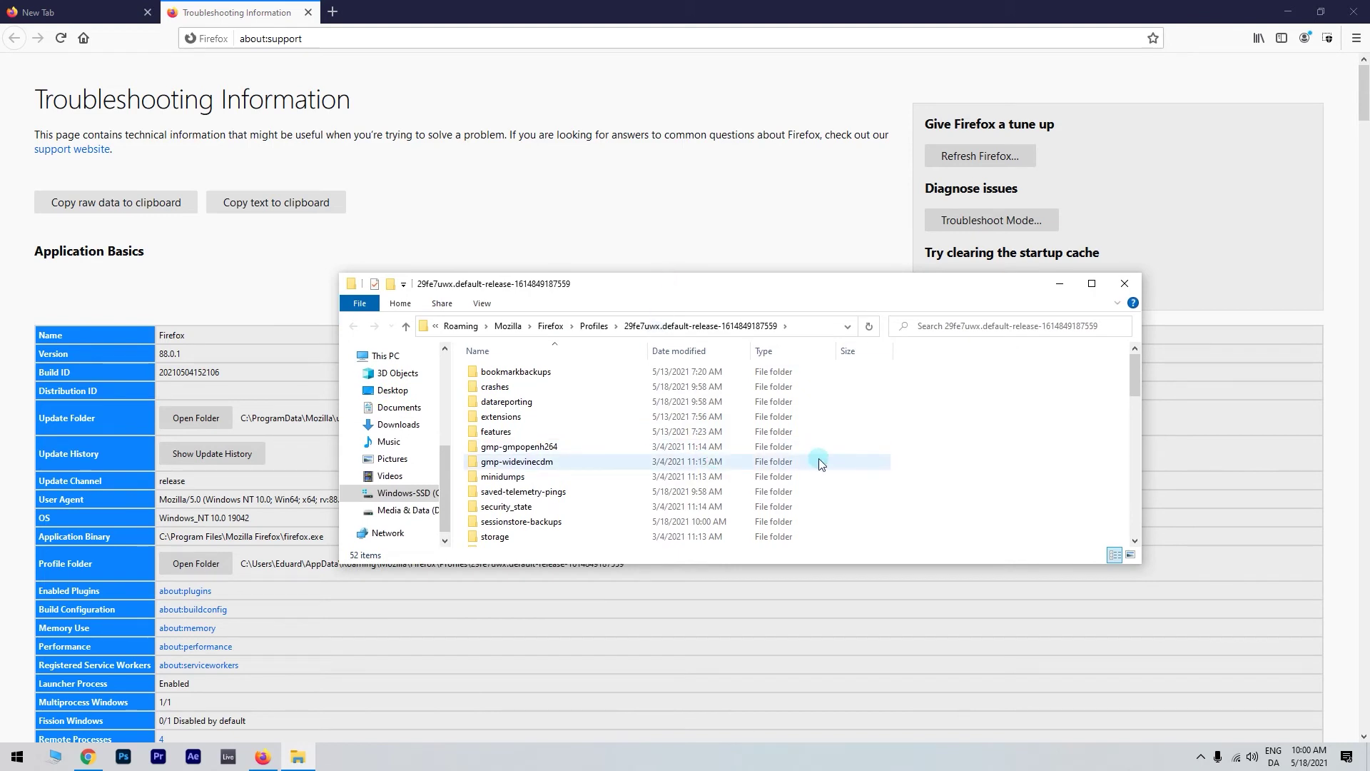
{"action": "scroll", "coordinate": [819, 464], "scroll_direction": "down", "scroll_amount": 6}
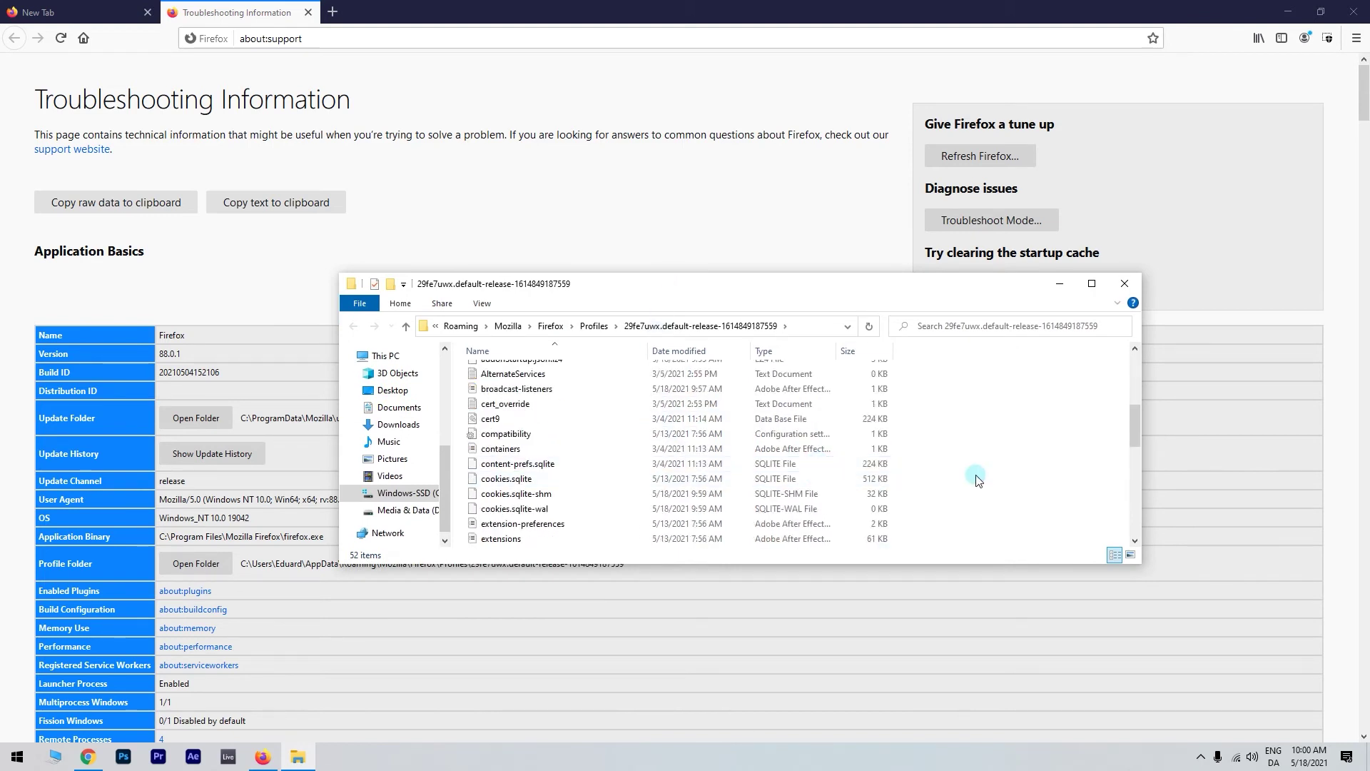
{"action": "right_click", "coordinate": [529, 476]}
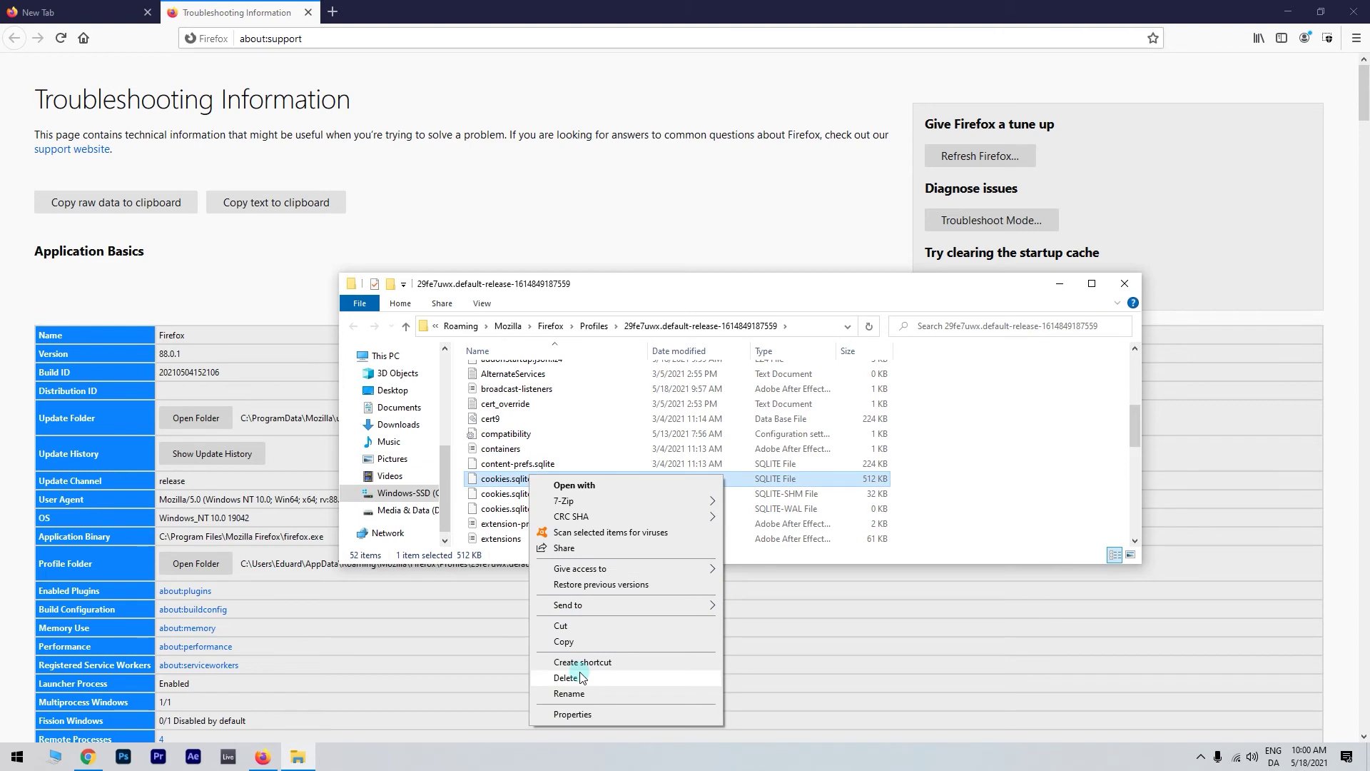
{"action": "scroll", "coordinate": [547, 437], "scroll_direction": "down", "scroll_amount": 3}
{"action": "right_click", "coordinate": [547, 436]}
{"action": "right_click", "coordinate": [515, 434]}
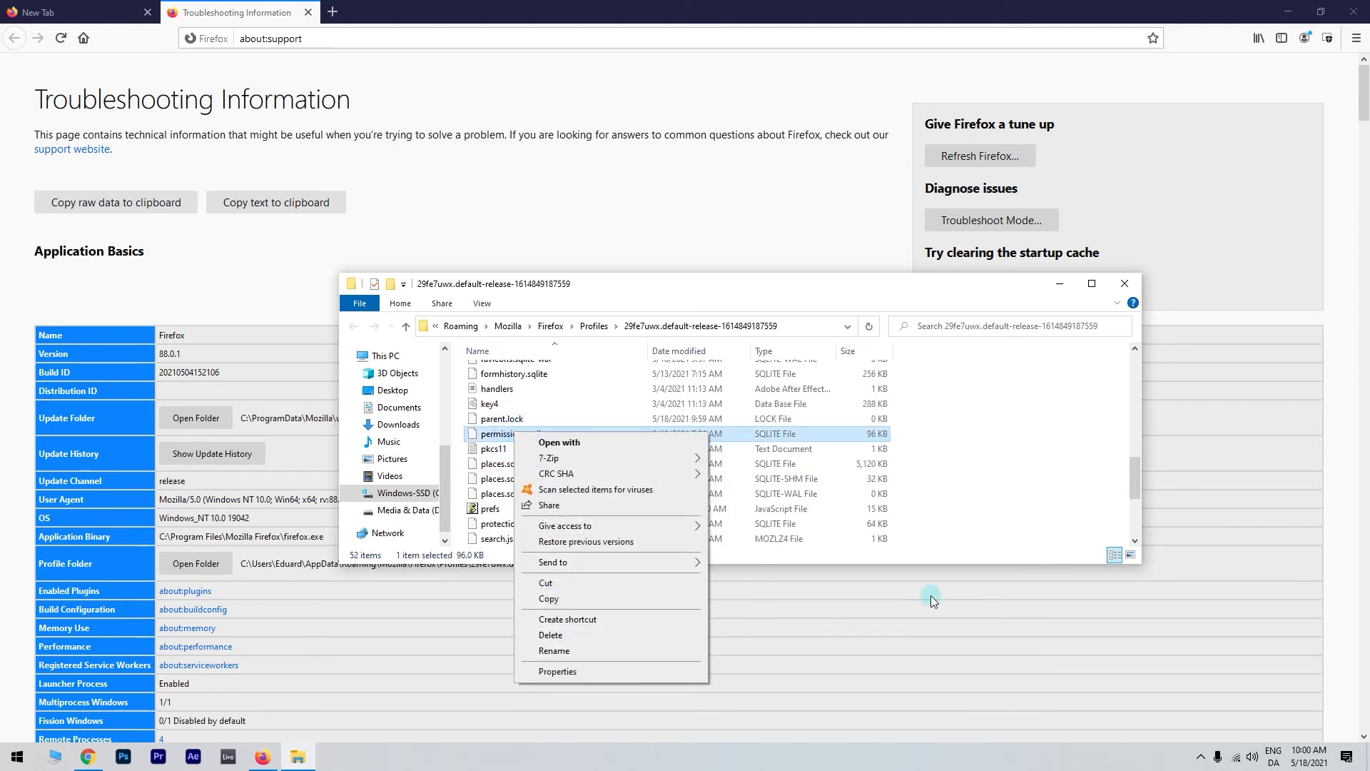
{"action": "left_click", "coordinate": [974, 437]}
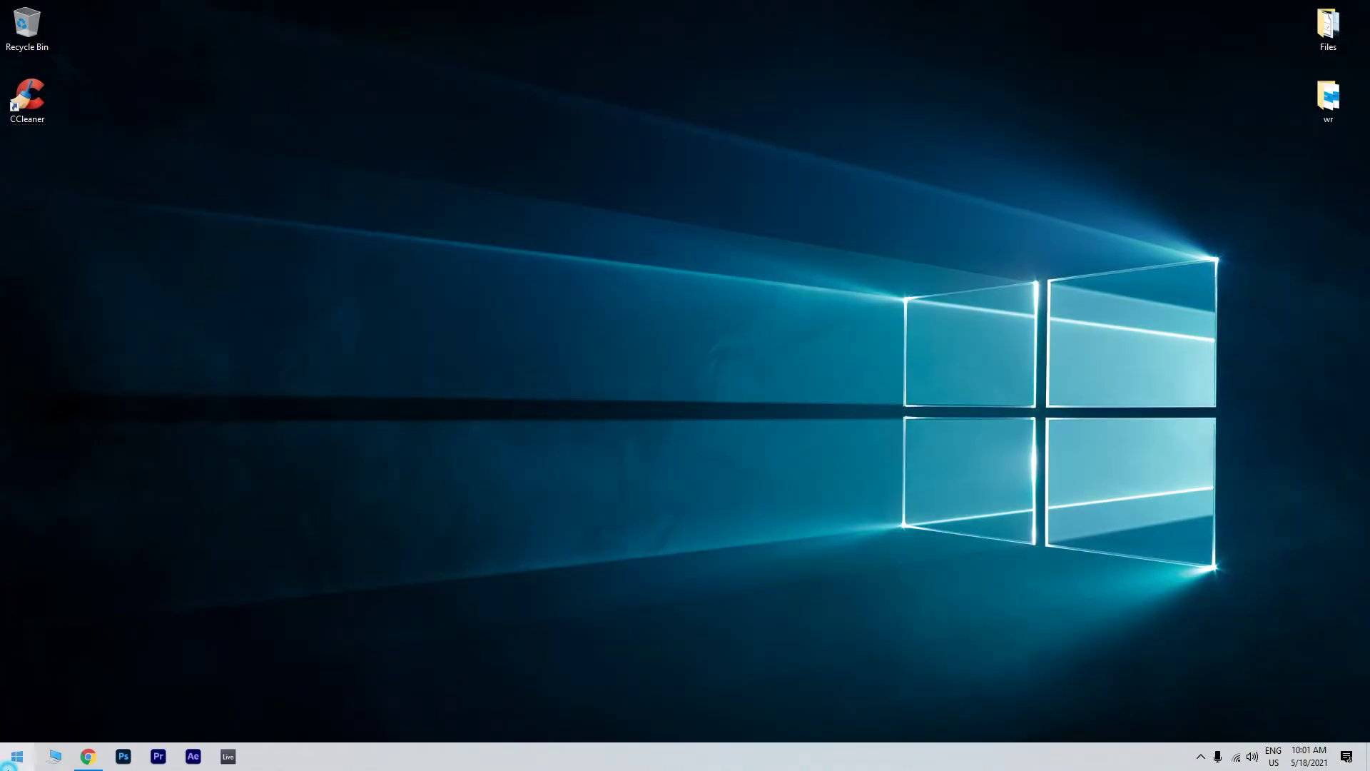
Step: Run %APPDATA%\Mozilla\Firefox\Profiles from the Run dialog to open the Profiles folder
{"action": "left_click", "coordinate": [9, 762]}
{"action": "type", "text": "run"}
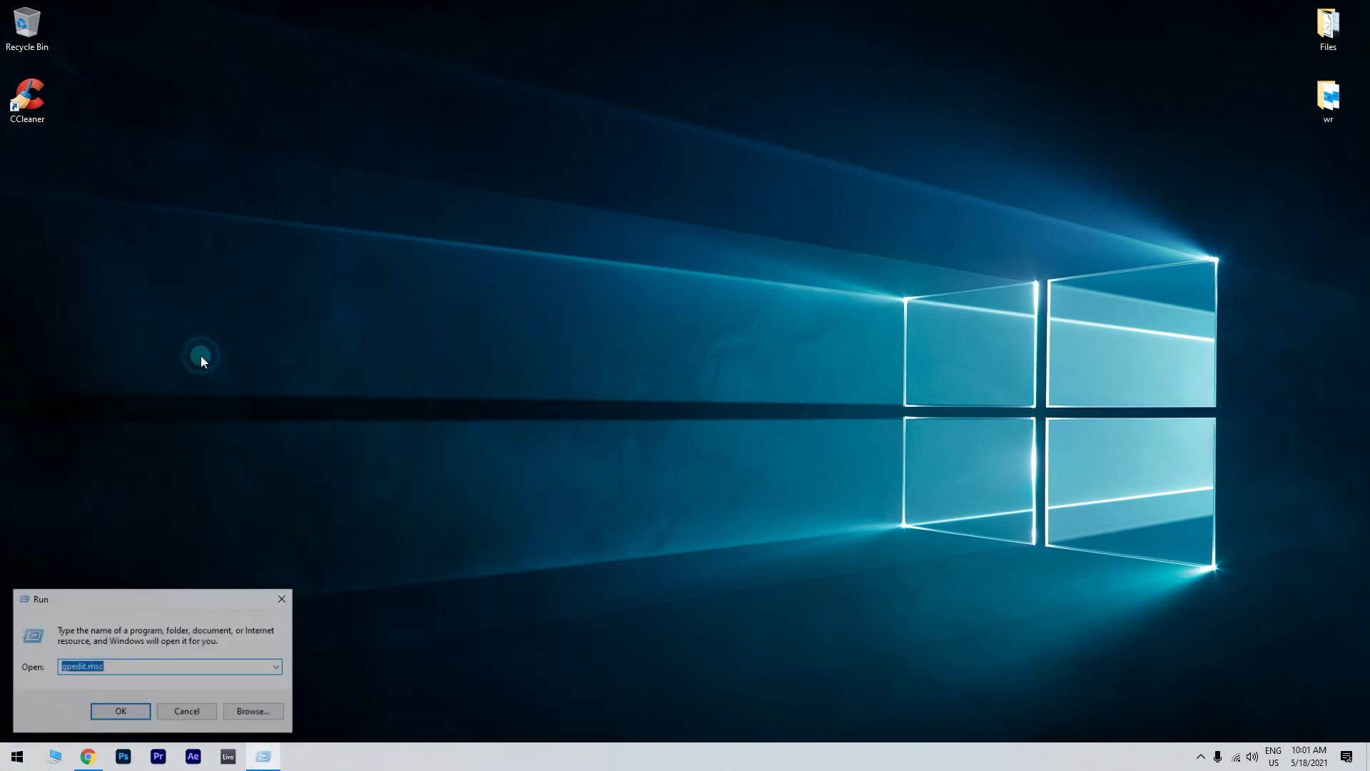
{"action": "type", "text": "%"}
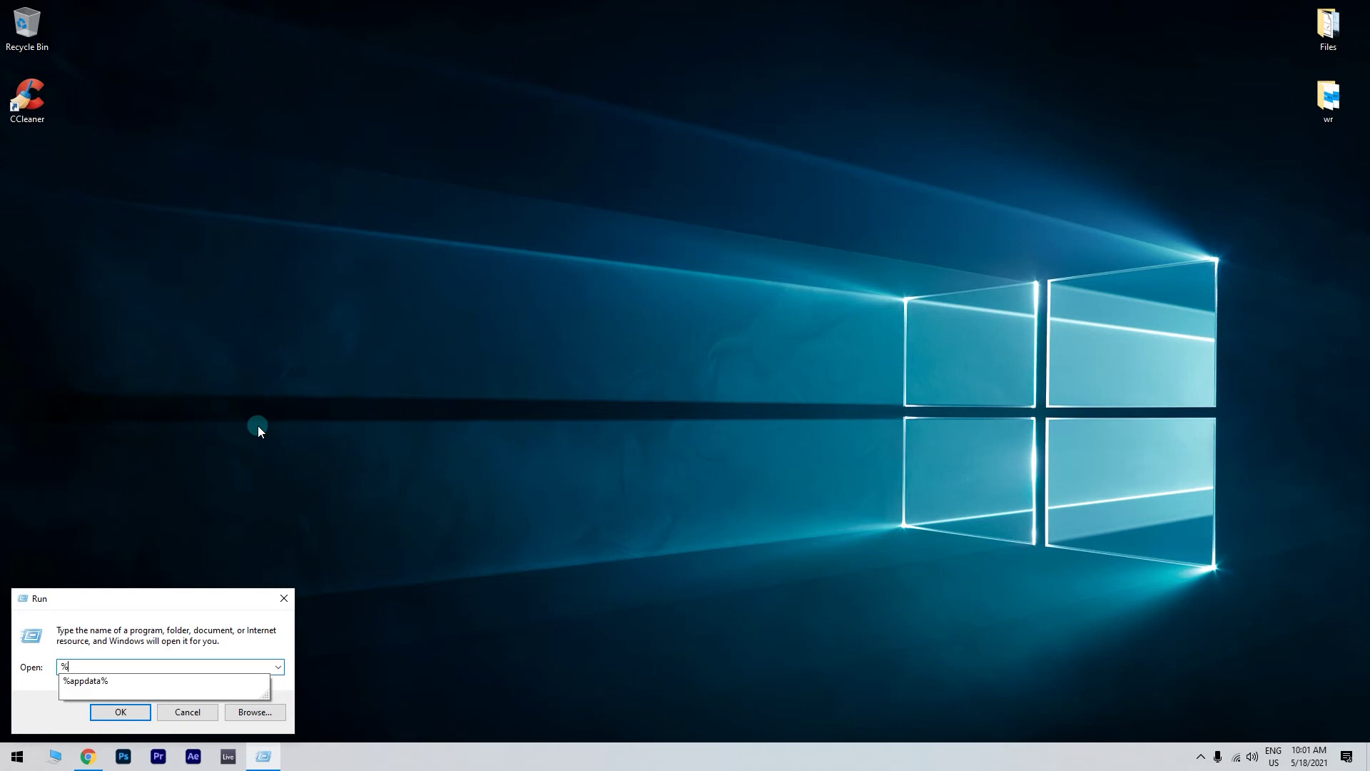
{"action": "type", "text": "APPDATA%\\Mozilla\\Firefox\\Profil"}
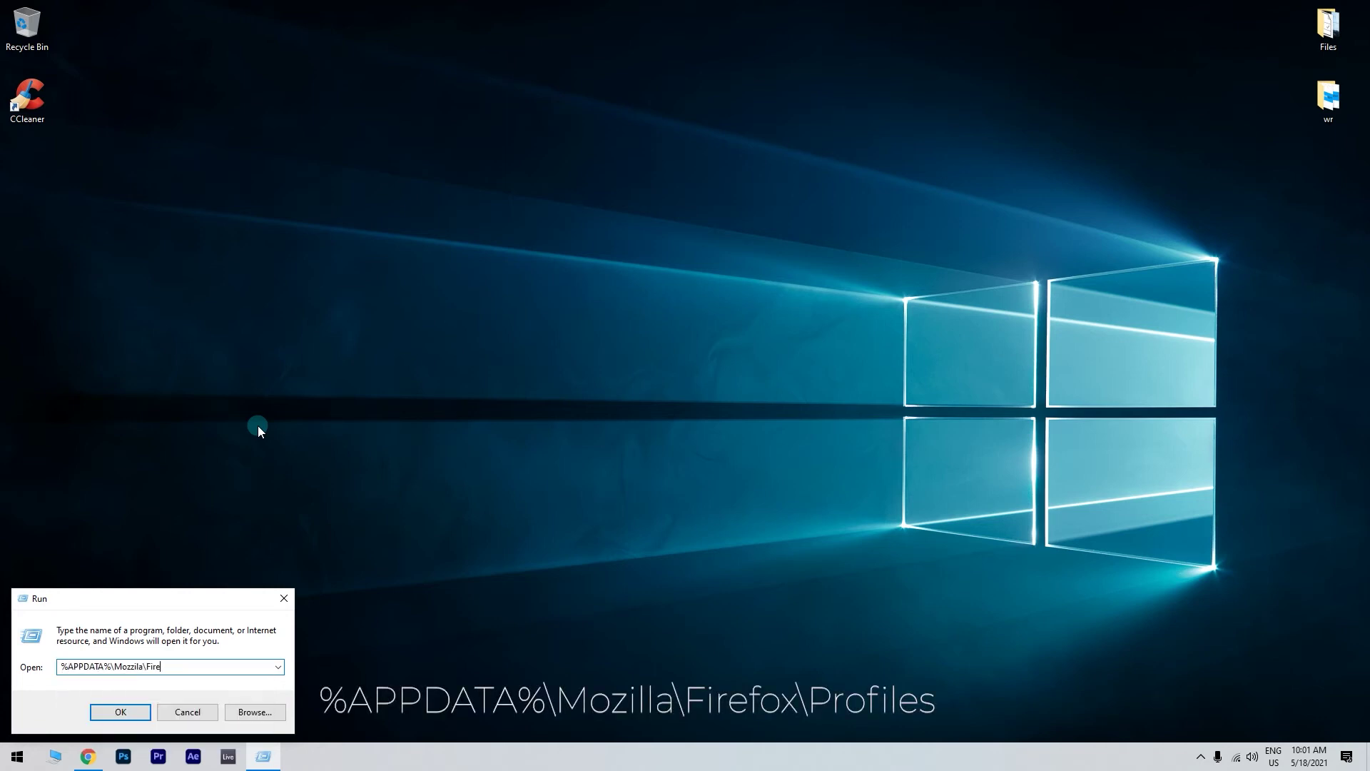
{"action": "type", "text": "es\\"}
{"action": "key", "text": "Return"}
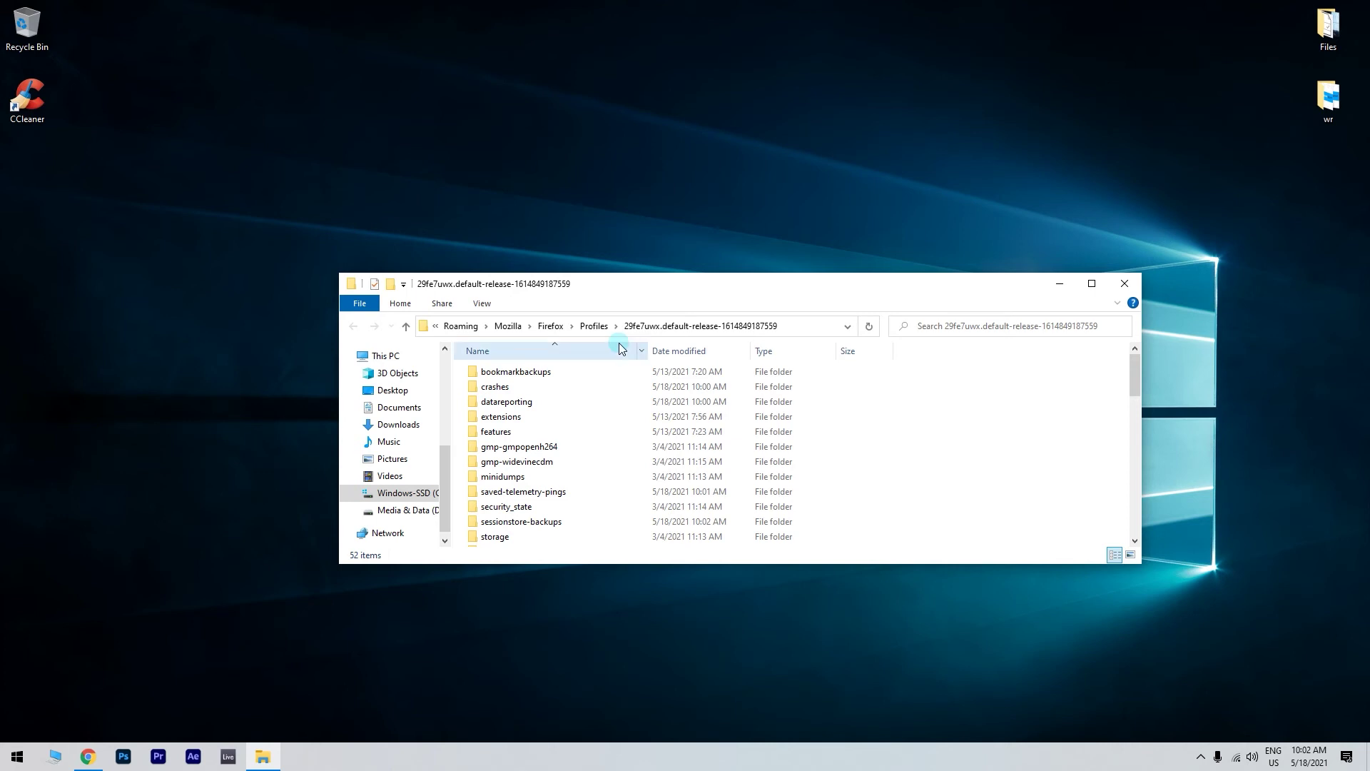
Step: Delete cookies.sqlite and permissions.sqlite from the 29fe7uwx.default-release profile, then close Explorer
{"action": "scroll", "coordinate": [571, 448], "scroll_direction": "down", "scroll_amount": 6}
{"action": "right_click", "coordinate": [550, 443]}
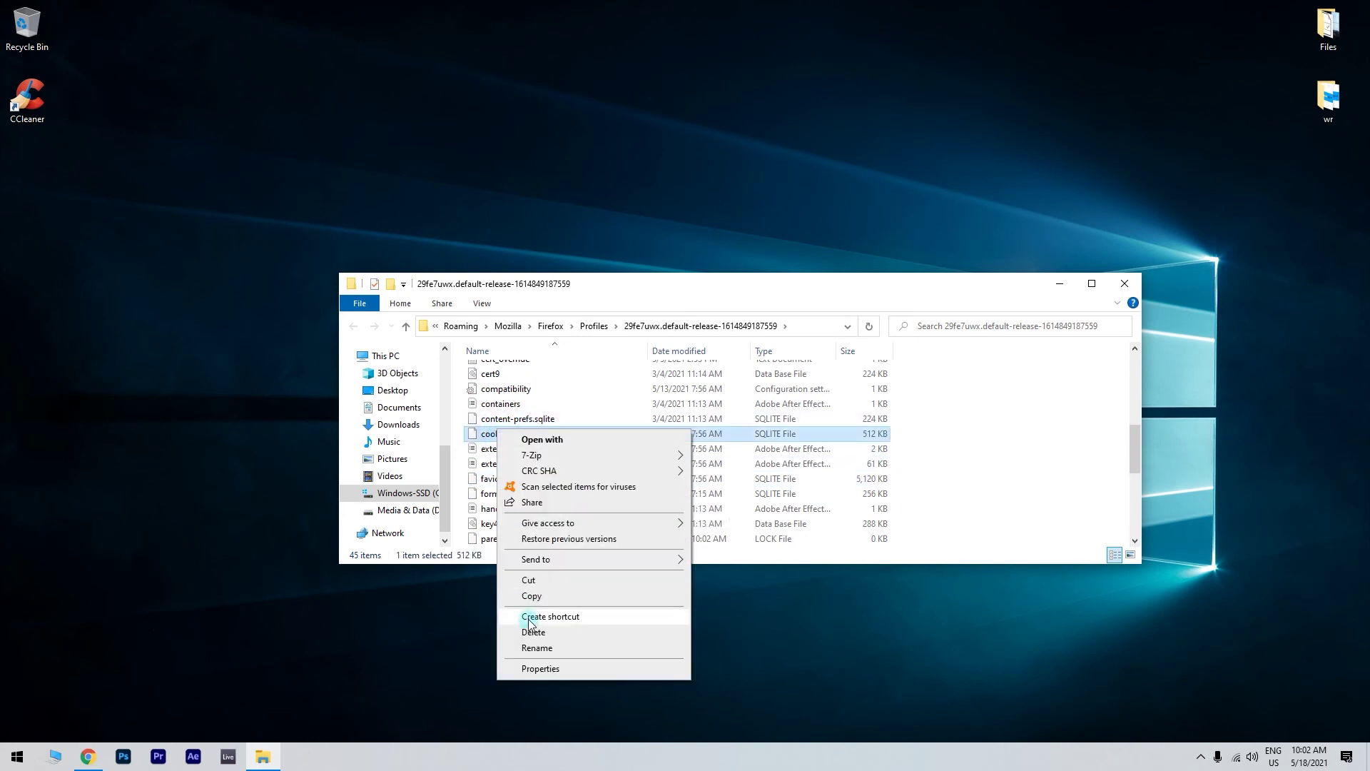
{"action": "left_click", "coordinate": [529, 630]}
{"action": "scroll", "coordinate": [557, 428], "scroll_direction": "down", "scroll_amount": 3}
{"action": "right_click", "coordinate": [510, 403]}
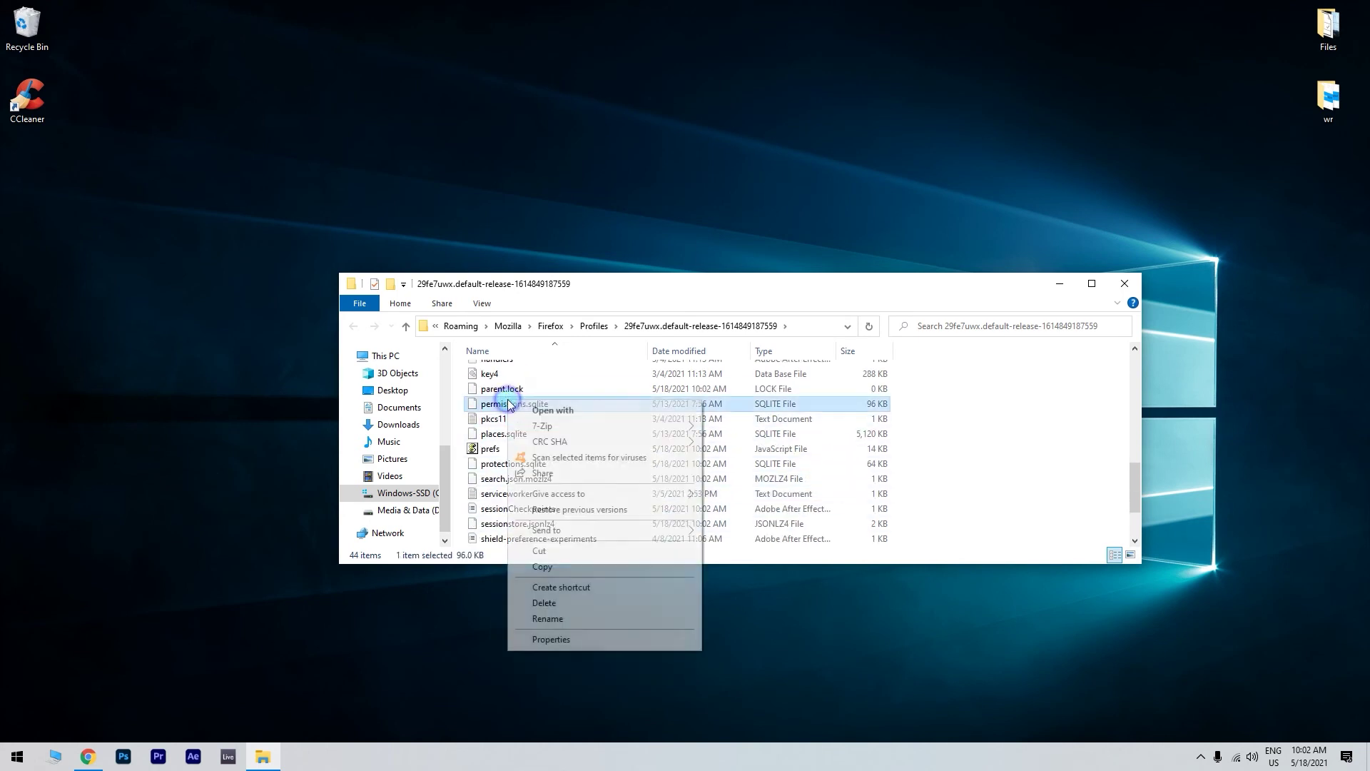
{"action": "left_click", "coordinate": [543, 603]}
{"action": "left_click", "coordinate": [1123, 284]}
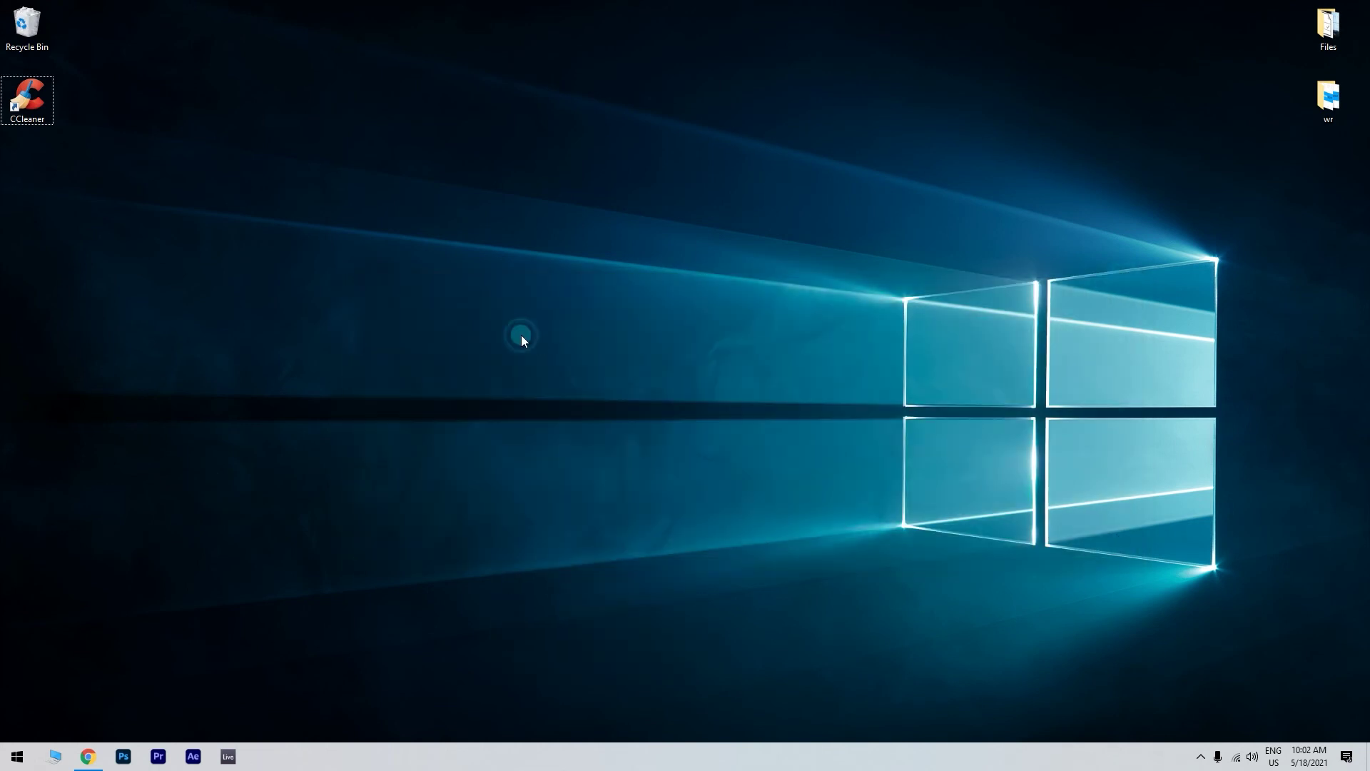